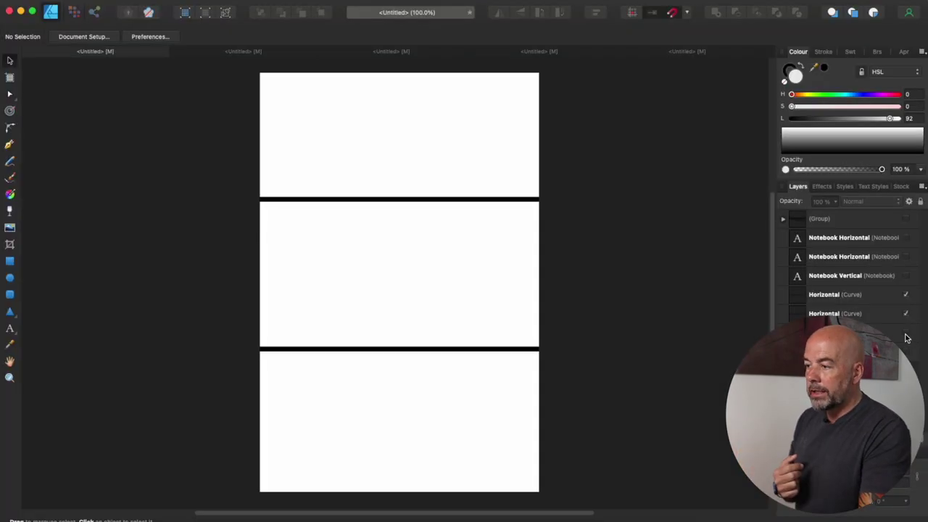
# Show the right vertical grid line on the cover and keep the left vertical line hidden.
pyautogui.click(906, 332)
pyautogui.click(905, 351)
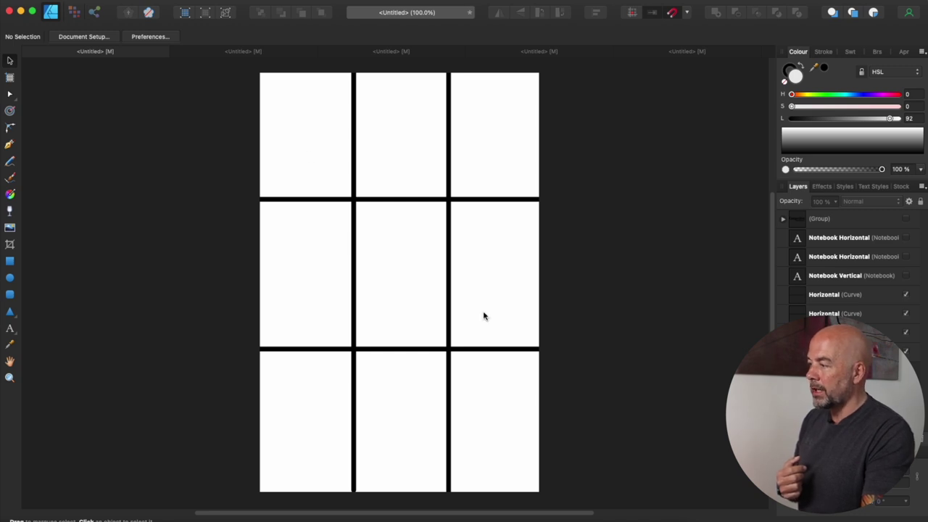
pyautogui.click(353, 292)
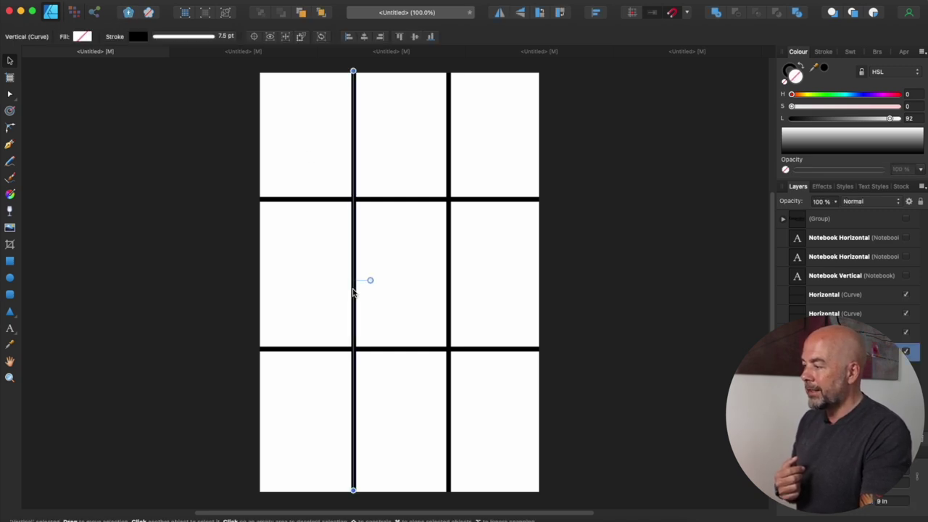
pyautogui.click(907, 352)
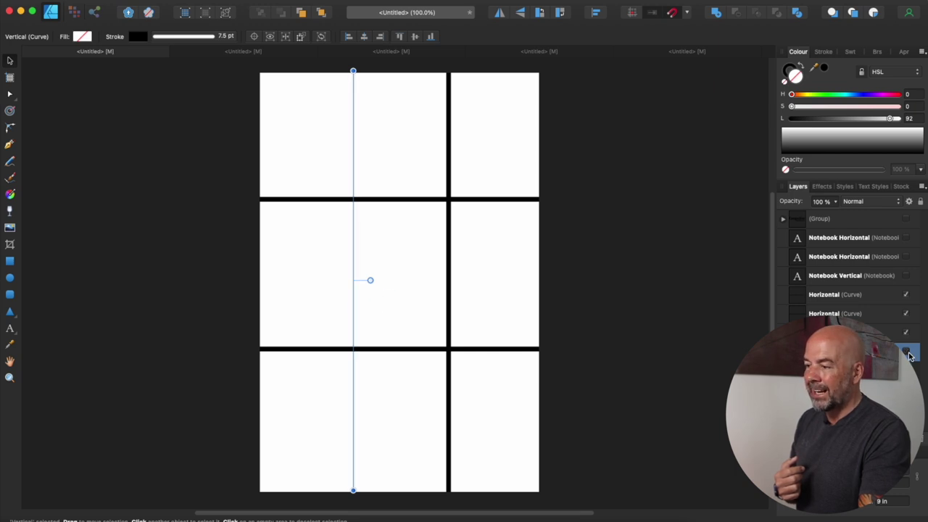
pyautogui.click(689, 306)
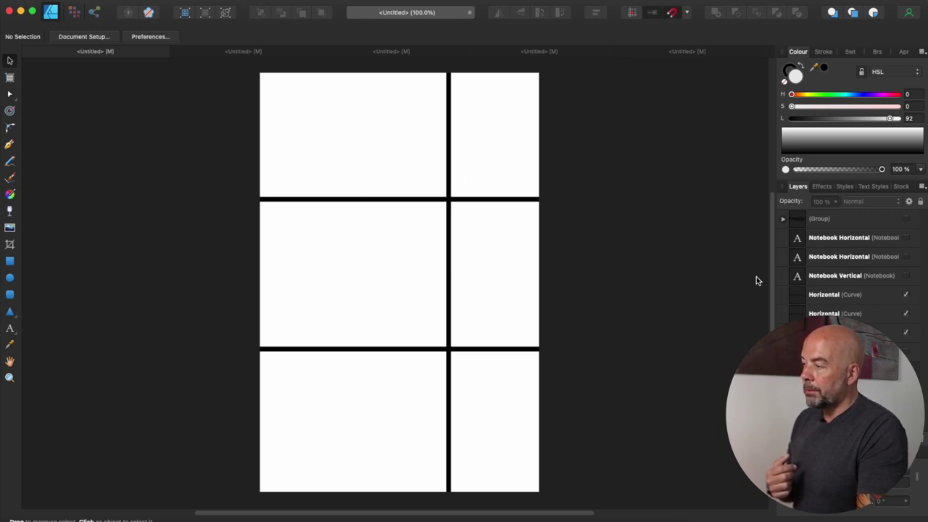
# Show the first horizontal Notebook title and move it up to rest on the upper horizontal grid line.
pyautogui.click(905, 238)
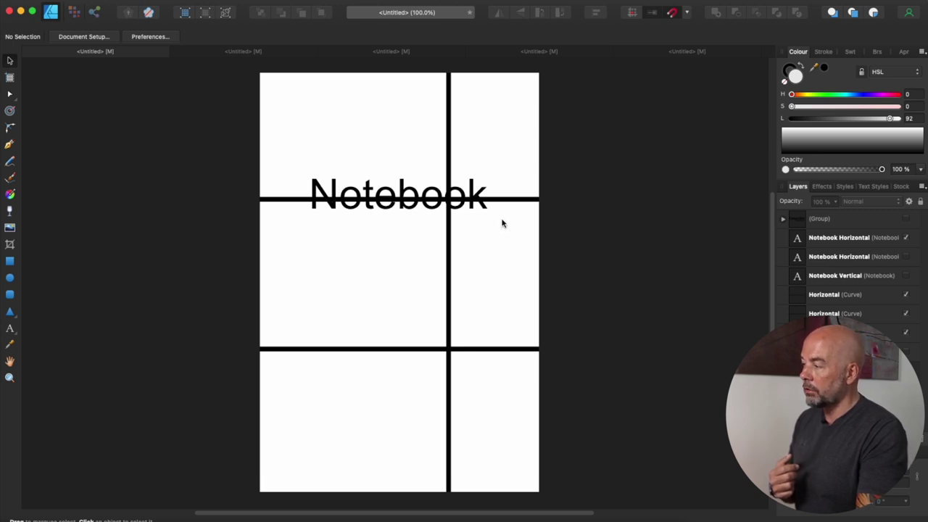
pyautogui.moveTo(905, 294); pyautogui.dragTo(908, 335)
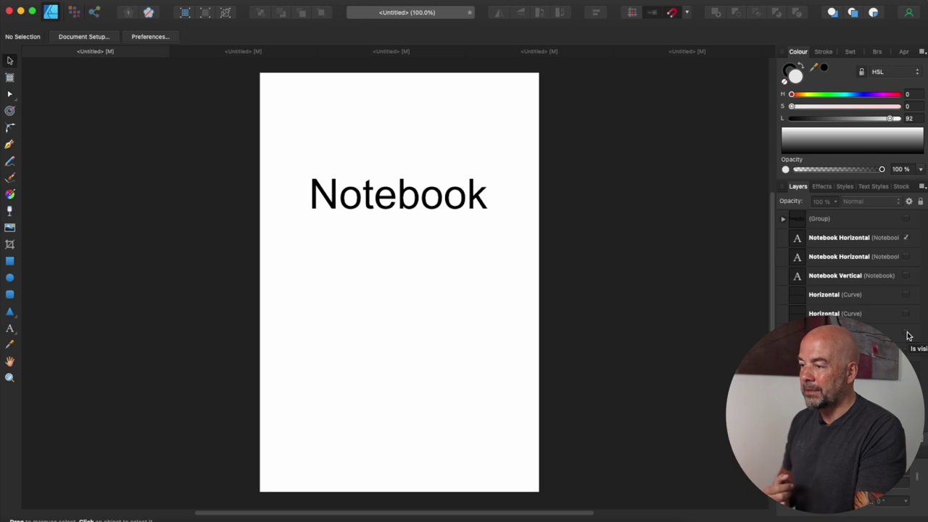
pyautogui.click(906, 332)
pyautogui.click(906, 313)
pyautogui.click(906, 294)
pyautogui.moveTo(407, 197)
pyautogui.mouseDown()
pyautogui.moveTo(407, 188)
pyautogui.moveTo(410, 212)
pyautogui.moveTo(410, 186)
pyautogui.mouseUp()
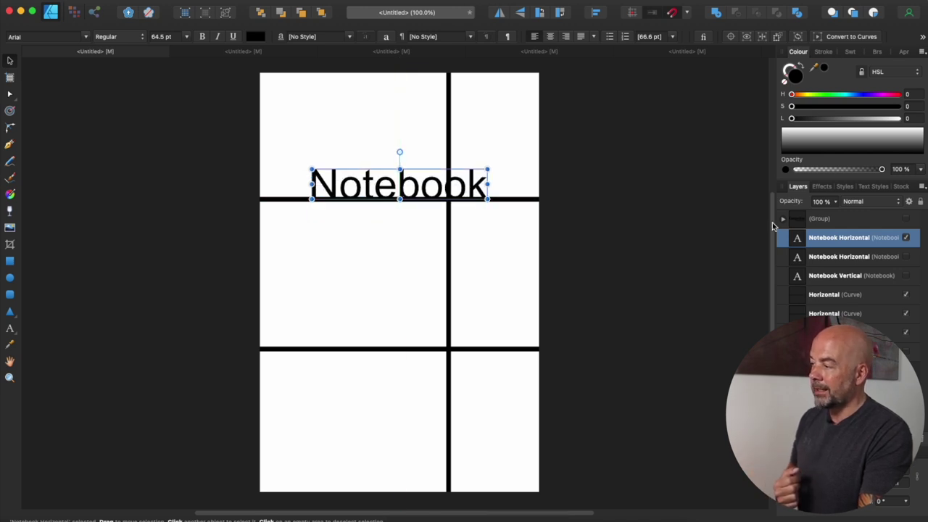
pyautogui.click(905, 295)
pyautogui.click(905, 313)
pyautogui.click(906, 332)
pyautogui.click(906, 332)
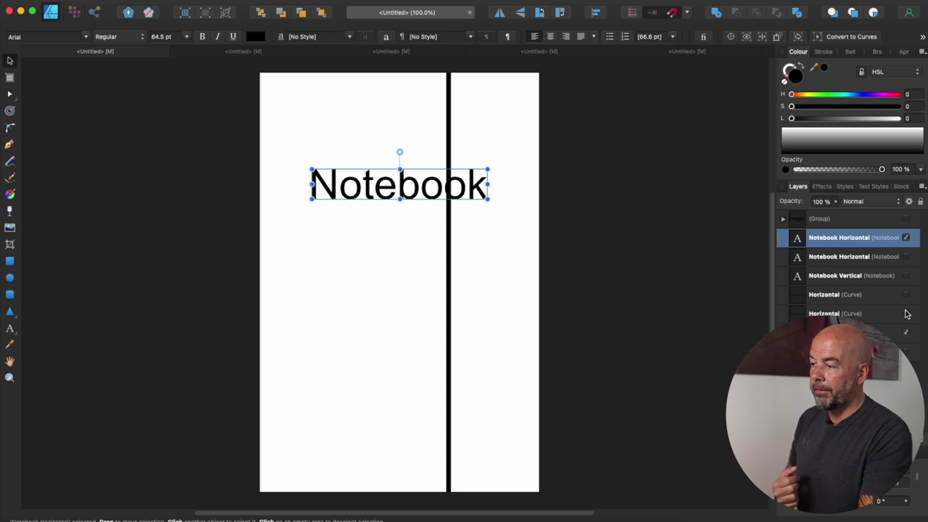
pyautogui.click(905, 313)
pyautogui.click(905, 294)
# Show the second horizontal Notebook title instead of the first one and hide all the grid lines.
pyautogui.click(905, 256)
pyautogui.click(905, 237)
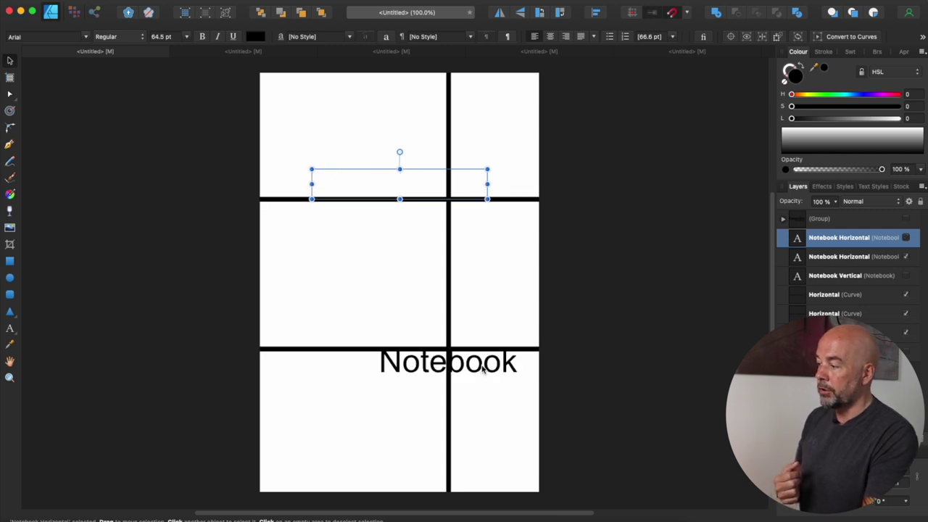
pyautogui.click(481, 367)
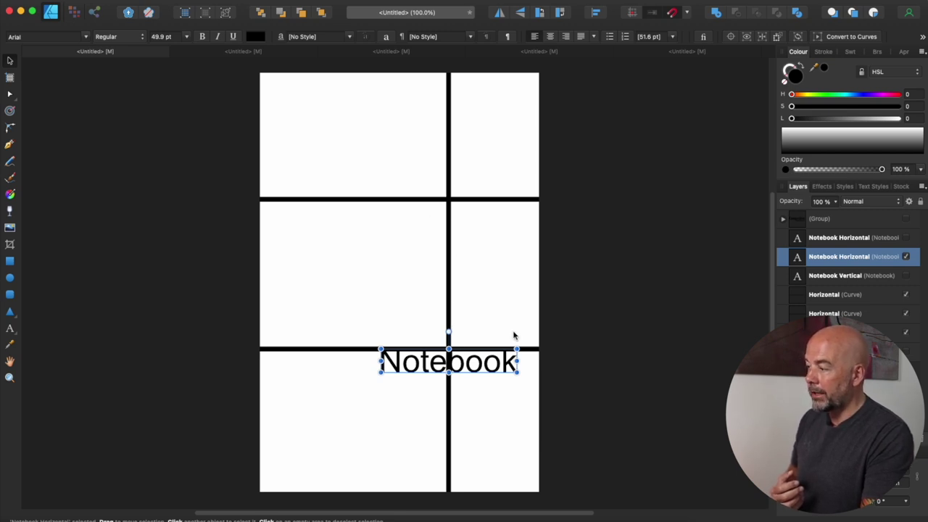
pyautogui.moveTo(906, 294); pyautogui.dragTo(905, 334)
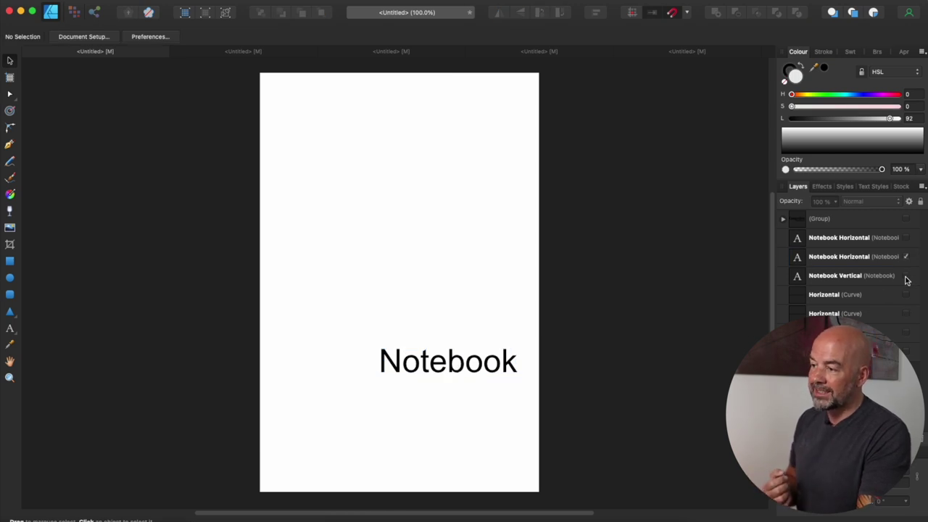
# Replace the horizontal title with the vertical Notebook title, using the right vertical grid line only as a temporary reference.
pyautogui.click(905, 332)
pyautogui.click(905, 256)
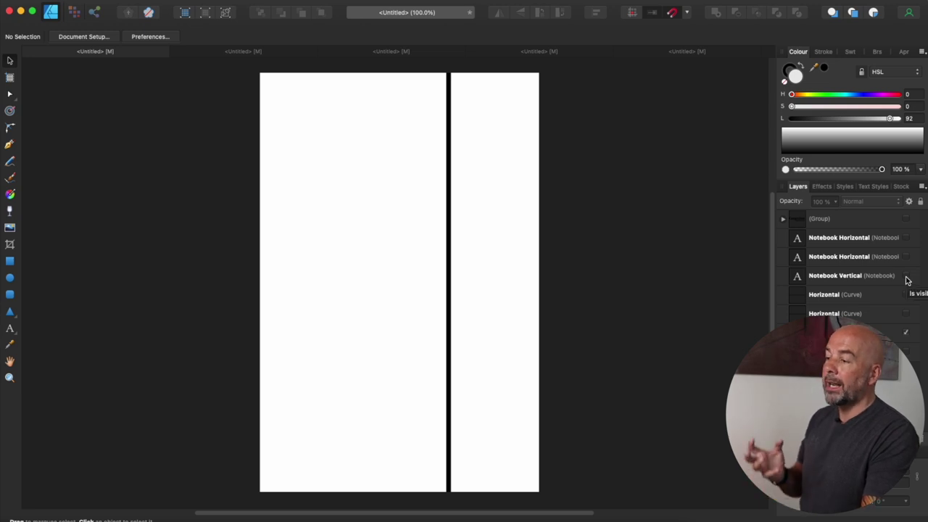
pyautogui.click(906, 276)
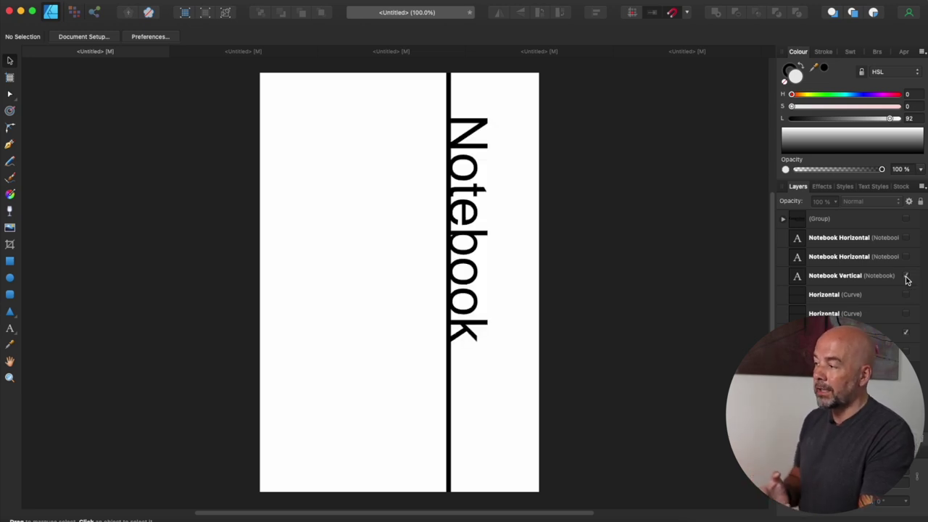
pyautogui.click(906, 333)
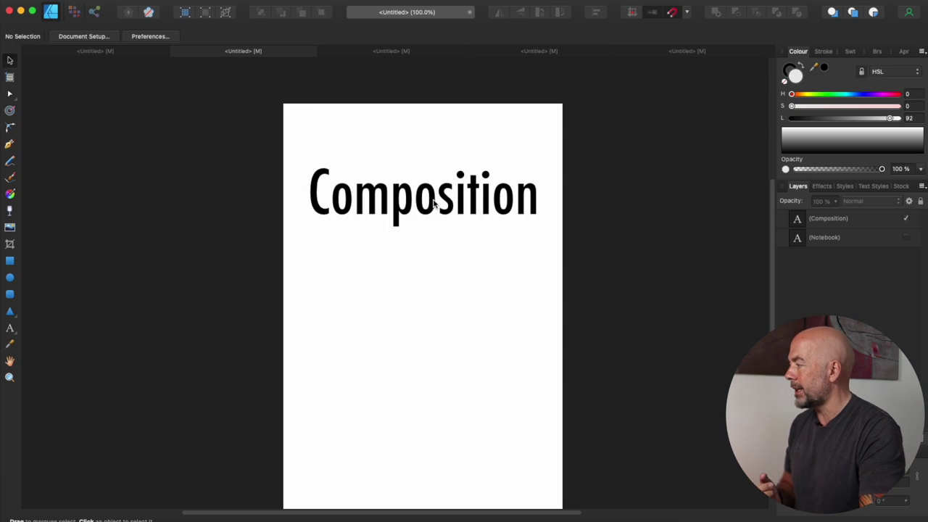
# Select the Composition title in the second document and make the Notebook text layer visible.
pyautogui.click(406, 194)
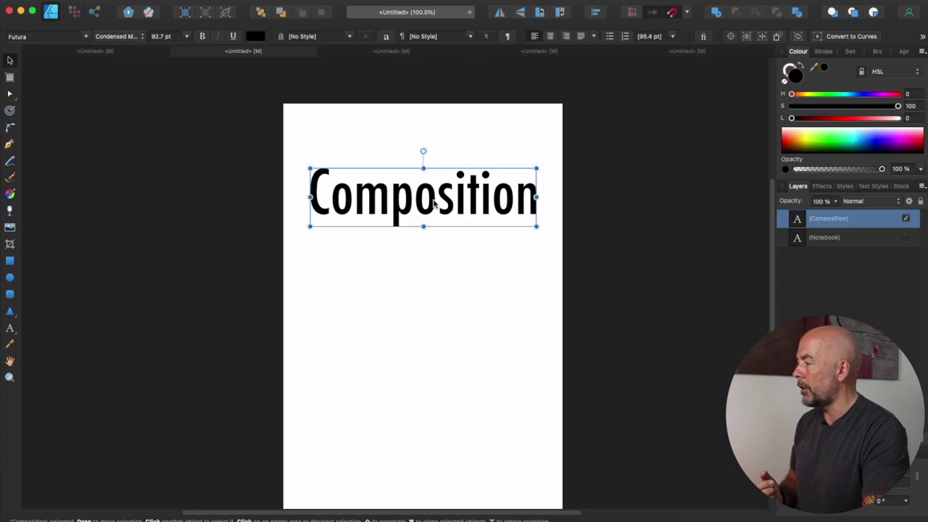
pyautogui.click(434, 205)
pyautogui.click(434, 205)
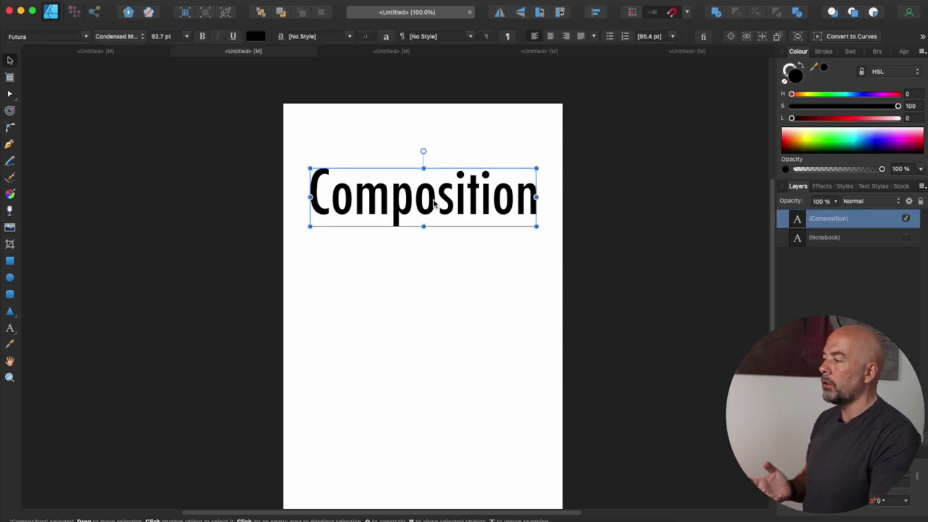
pyautogui.click(906, 238)
pyautogui.click(568, 296)
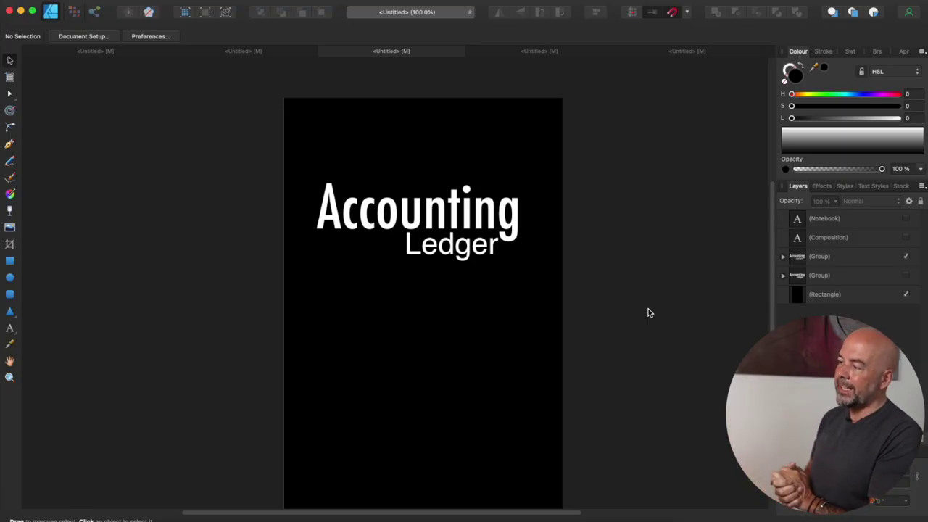
# Hide the upper Accounting Ledger title group in the third document and show the second group in its place.
pyautogui.click(472, 221)
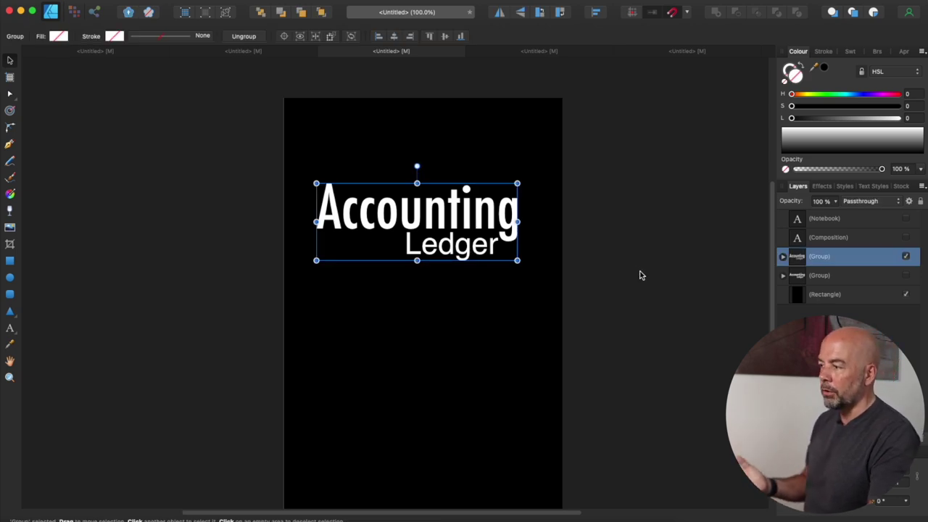
pyautogui.click(905, 256)
pyautogui.click(905, 278)
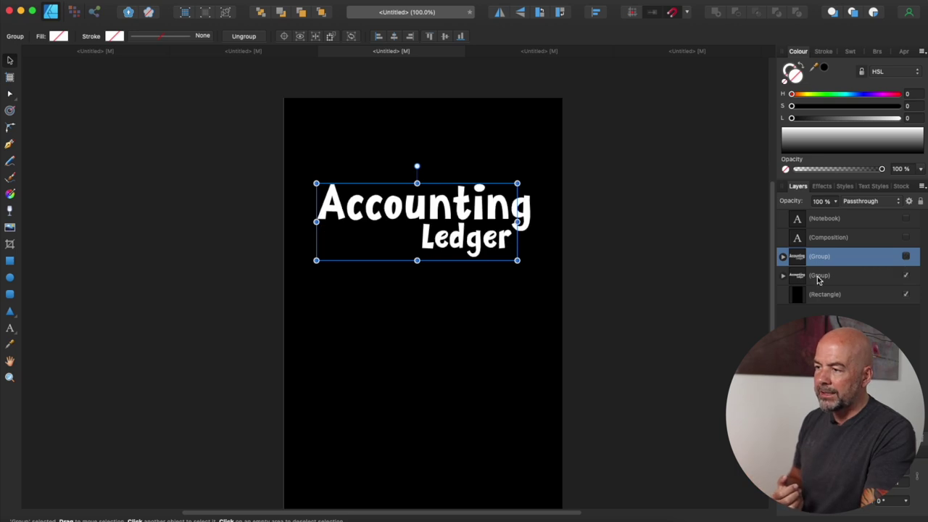
pyautogui.click(603, 274)
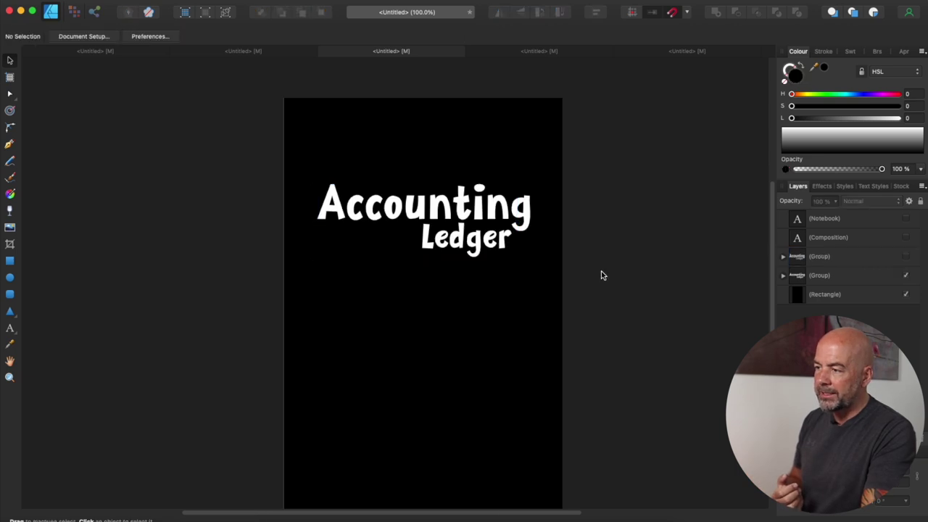
pyautogui.click(482, 225)
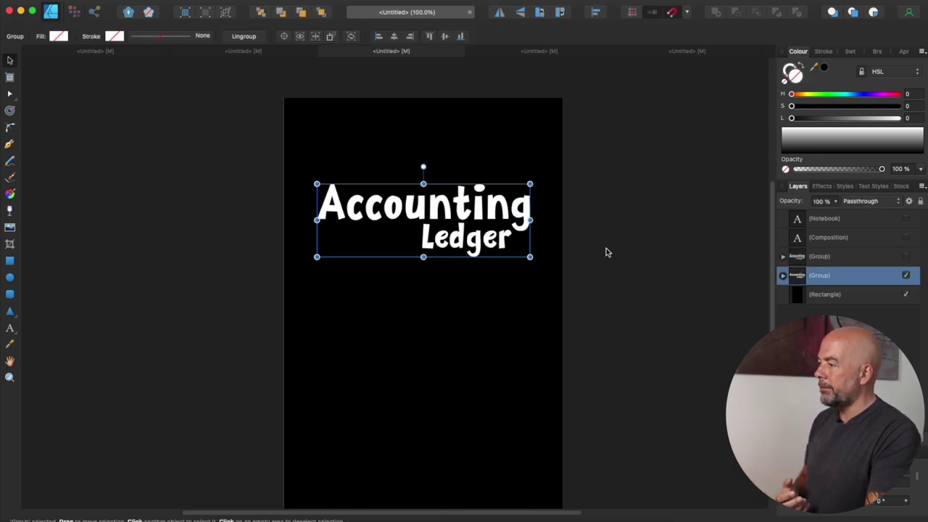
pyautogui.click(647, 258)
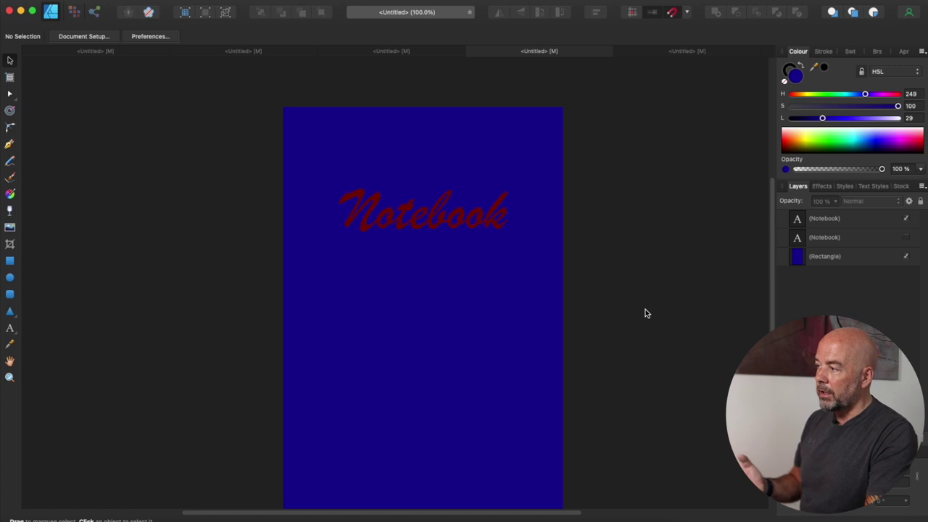
# Examine how legible the red Notebook title is on the blue cover at enlarged and thumbnail sizes.
pyautogui.press('super+plus')
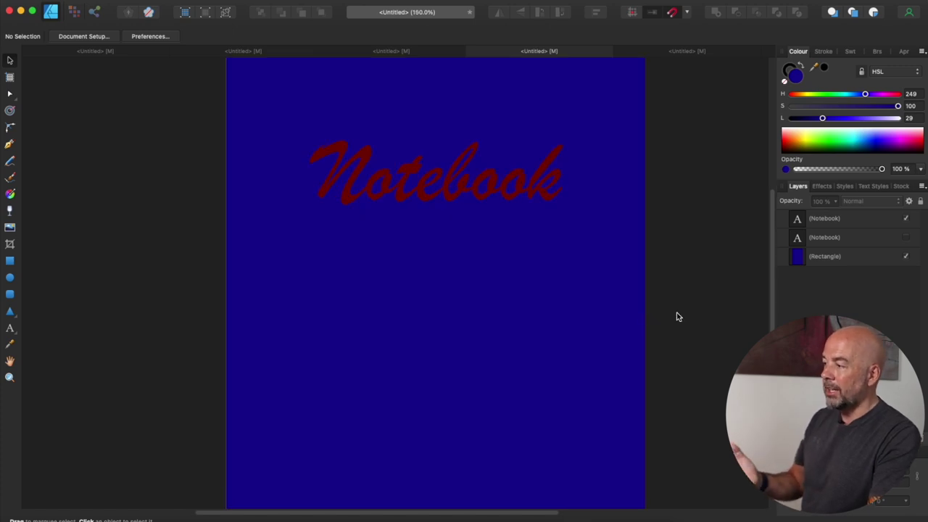
pyautogui.press('super+minus')
pyautogui.press('super+minus')
pyautogui.press('super+minus')
pyautogui.press('super+minus')
pyautogui.press('super+minus')
pyautogui.press('super+minus')
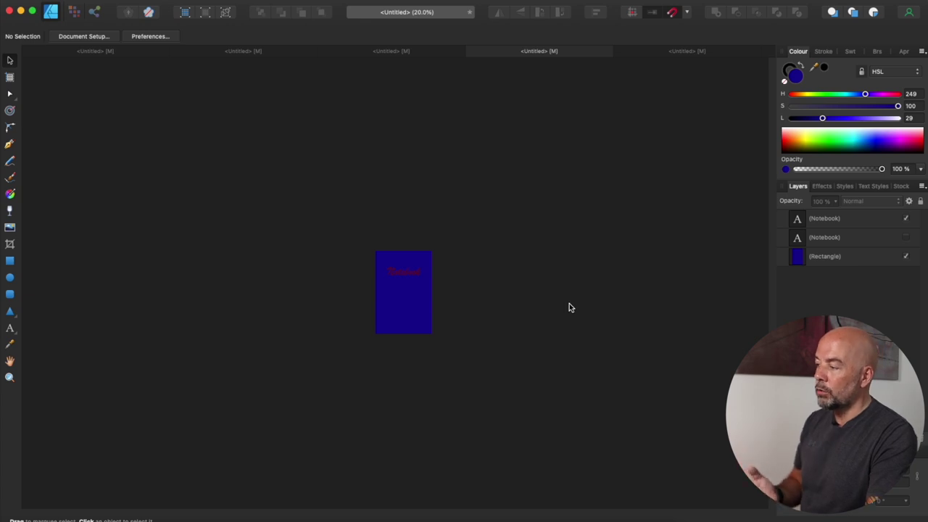
pyautogui.press('super+minus')
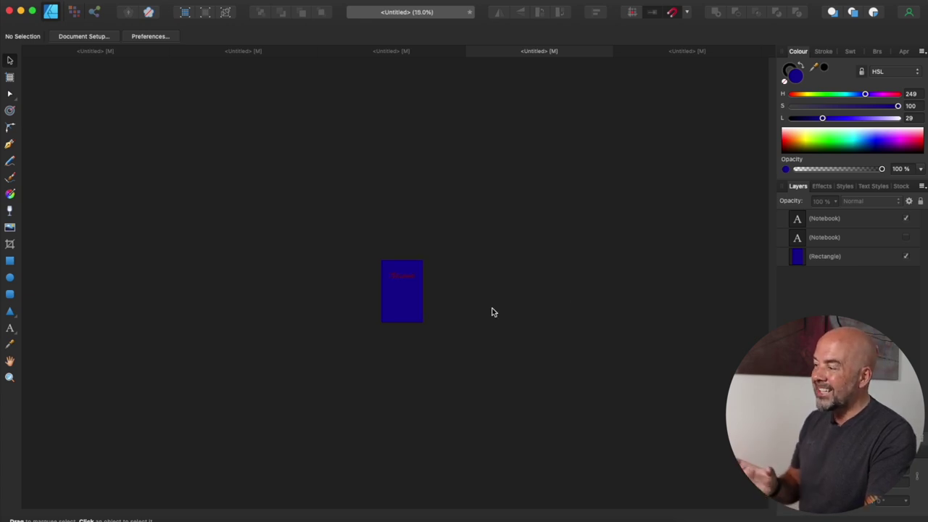
pyautogui.press('super+1')
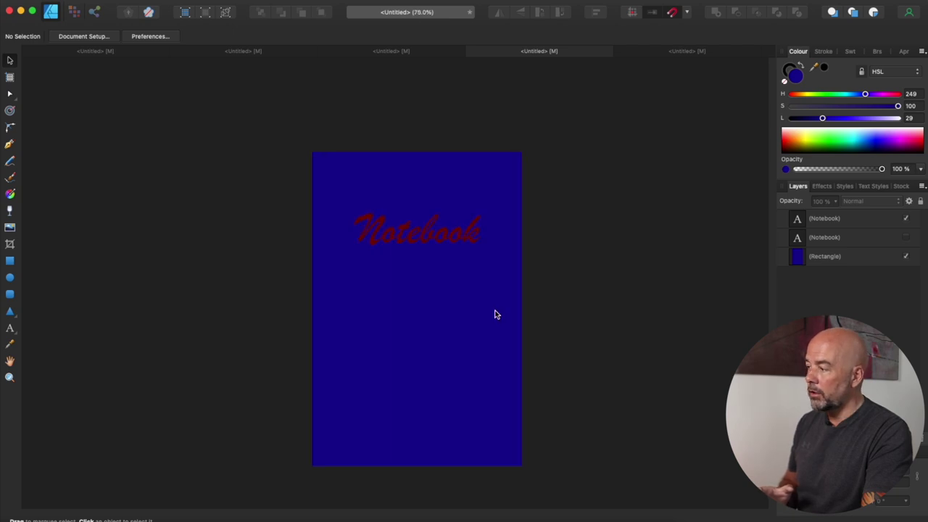
# Replace the red Notebook title with the black version and check its legibility at thumbnail size.
pyautogui.click(905, 219)
pyautogui.click(905, 238)
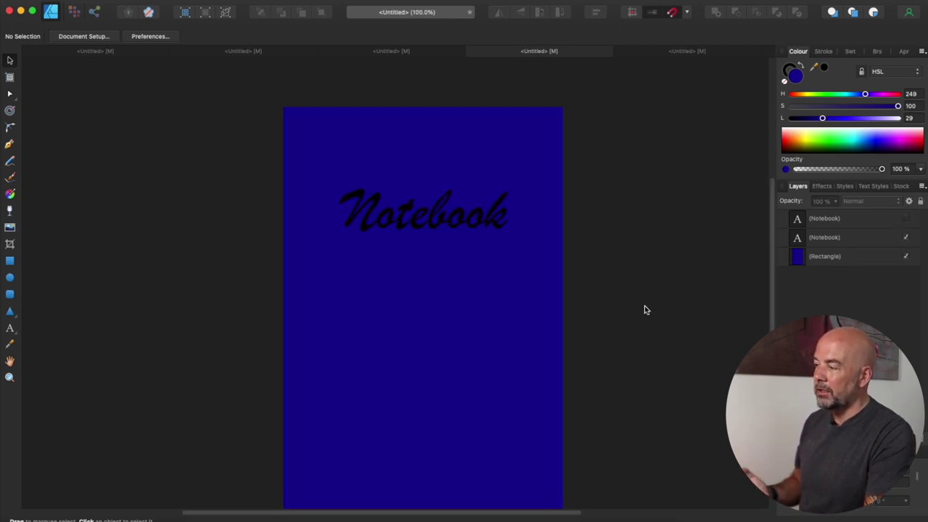
pyautogui.press('super+minus')
pyautogui.press('super+minus')
pyautogui.press('super+minus')
pyautogui.press('super+minus')
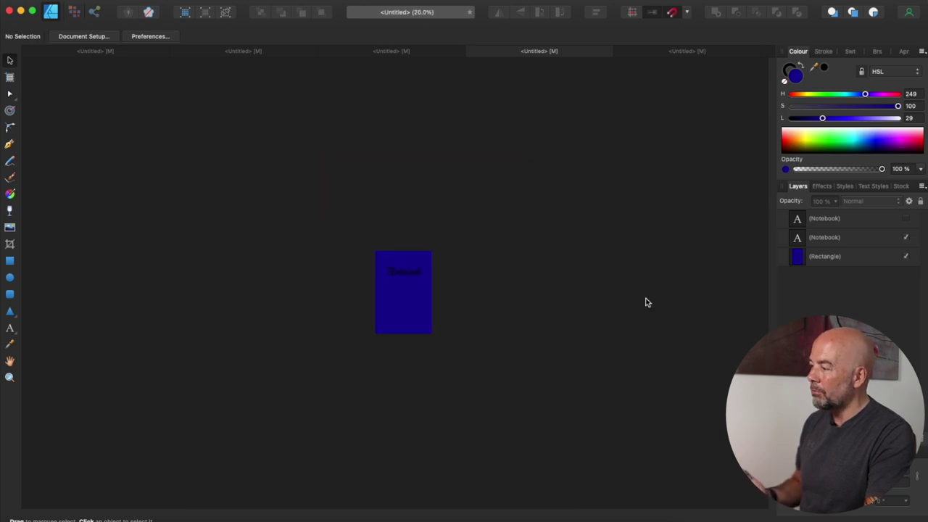
pyautogui.press('super+1')
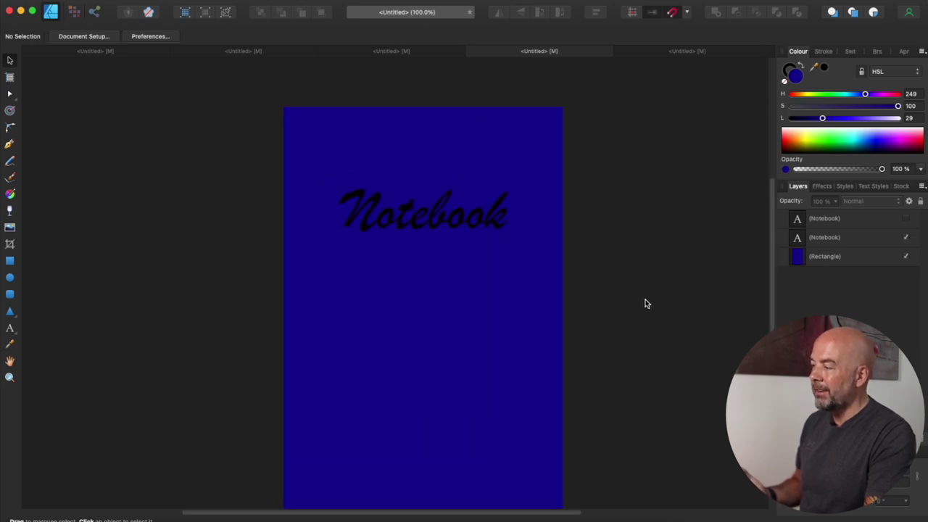
pyautogui.scroll(-2, 645, 303)
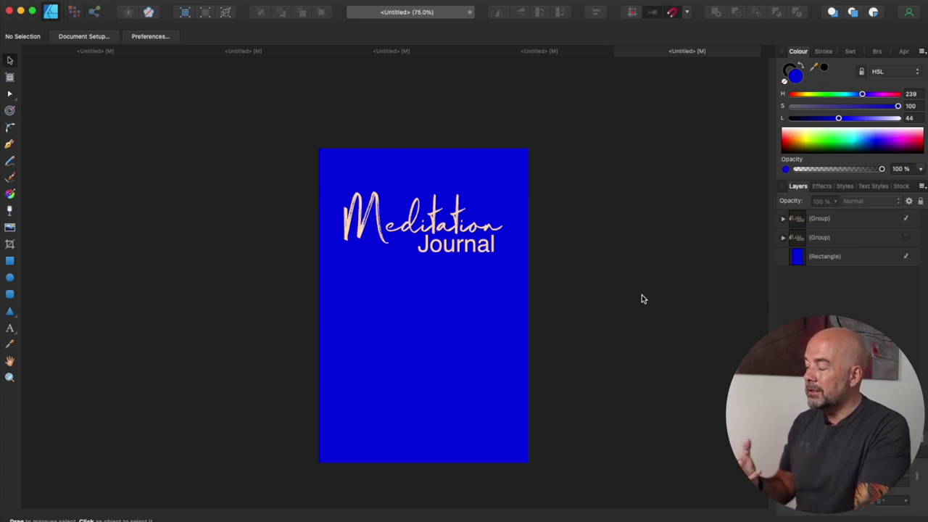
# Examine the legibility of the large Meditation Journal title on the blue cover at thumbnail size.
pyautogui.press('super+minus')
pyautogui.press('super+minus')
pyautogui.press('super+minus')
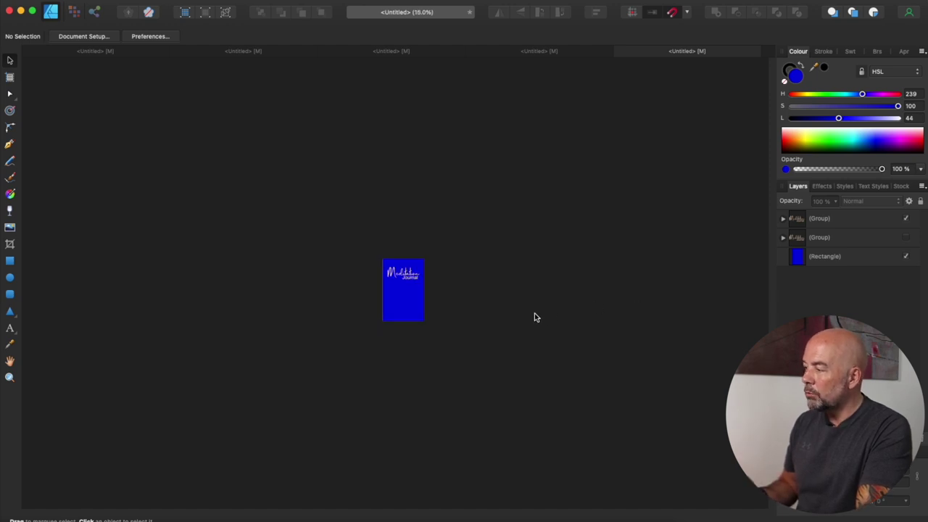
pyautogui.press('super+plus')
pyautogui.press('super+plus')
pyautogui.press('super+plus')
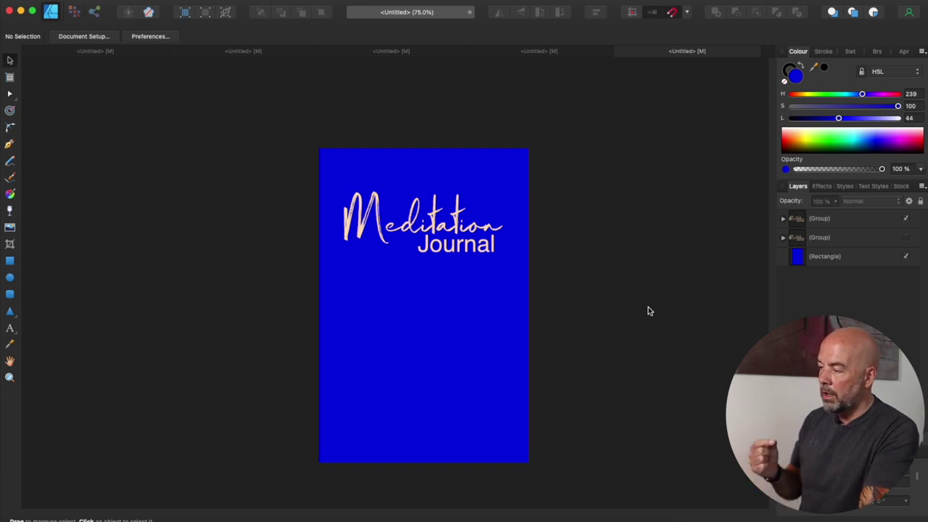
# Show the smaller Meditation Journal title group instead of the large one and check its legibility at thumbnail size.
pyautogui.click(905, 218)
pyautogui.click(905, 237)
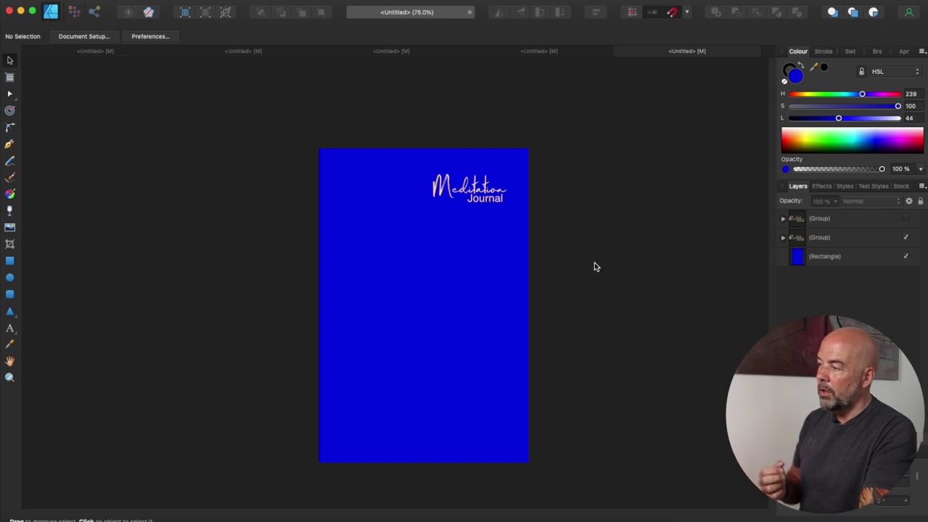
pyautogui.press('super+minus')
pyautogui.press('super+minus')
pyautogui.press('super+minus')
pyautogui.press('super+minus')
pyautogui.press('super+minus')
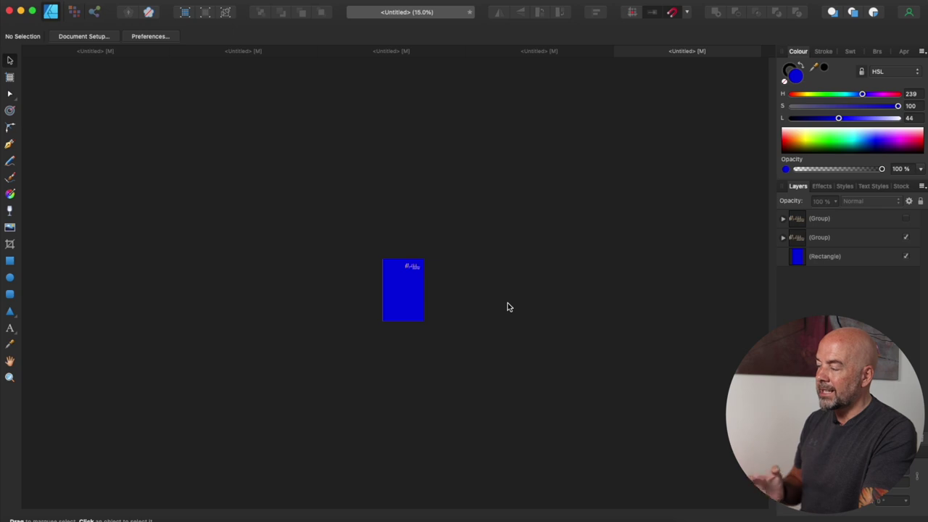
pyautogui.press('super+equal')
pyautogui.press('super+equal')
pyautogui.press('super+equal')
pyautogui.press('super+equal')
pyautogui.press('super+equal')
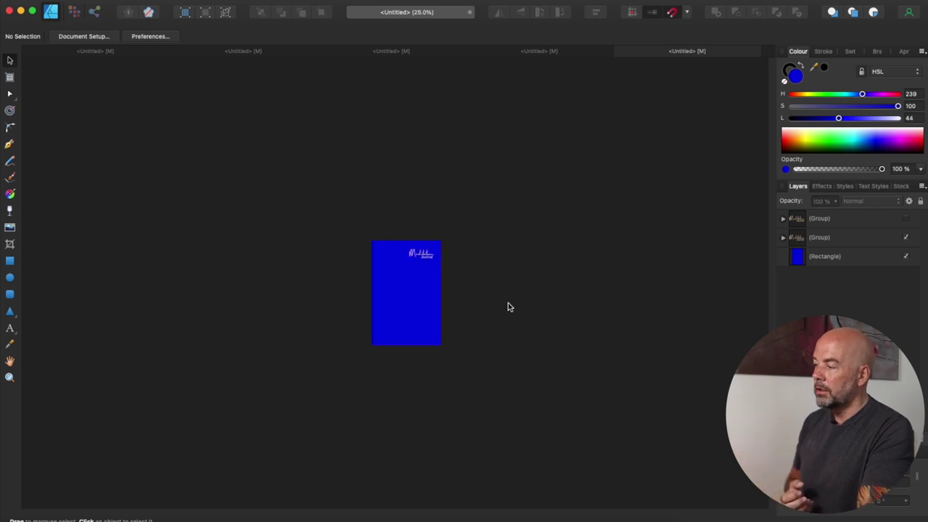